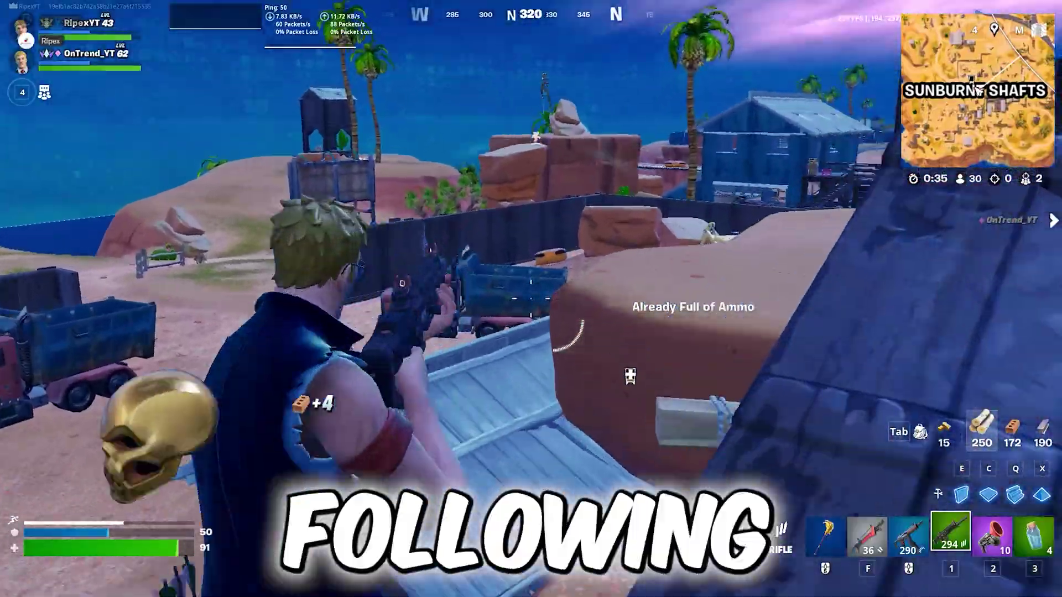
Knock down the enemy near Sunburnt Shafts with a rifle shot, then shotgun blasts
click(568, 336)
key(f)
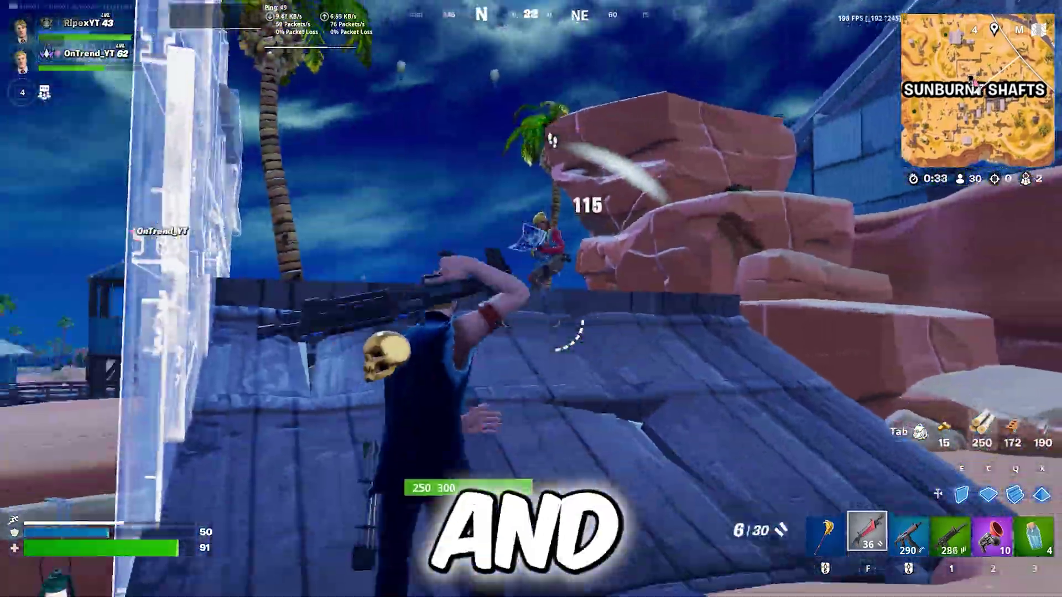
click(569, 336)
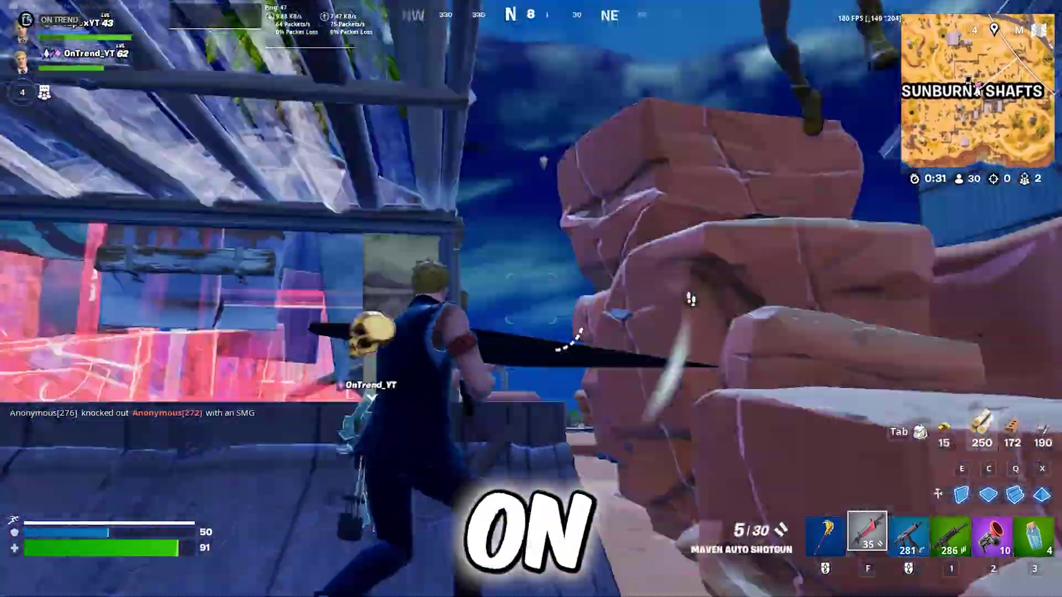
click(569, 343)
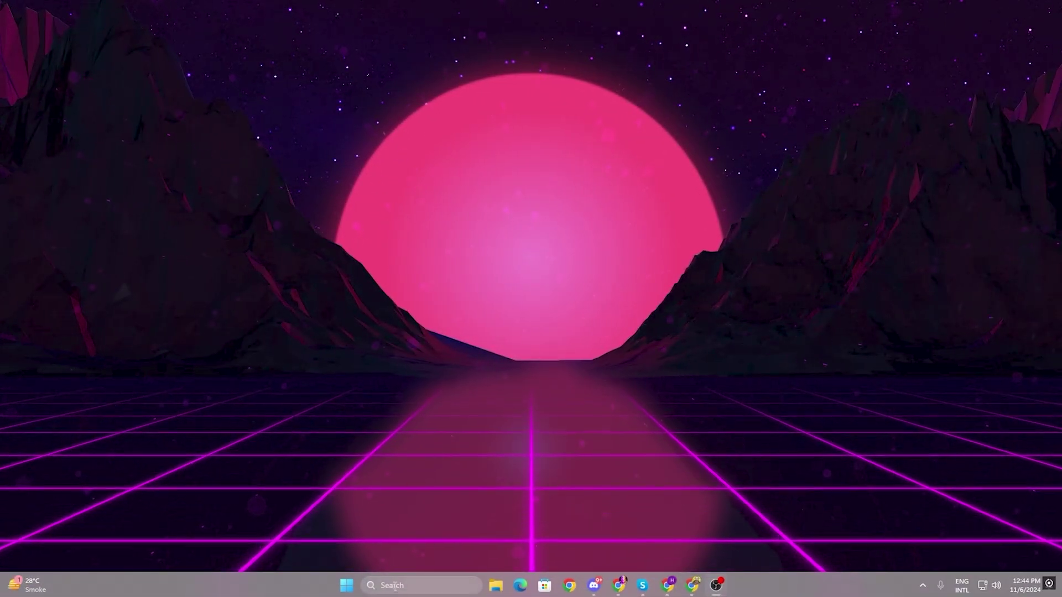
Launch Disk Clean-up from a 'clea' search and scan drive C:
click(395, 587)
text(cl)
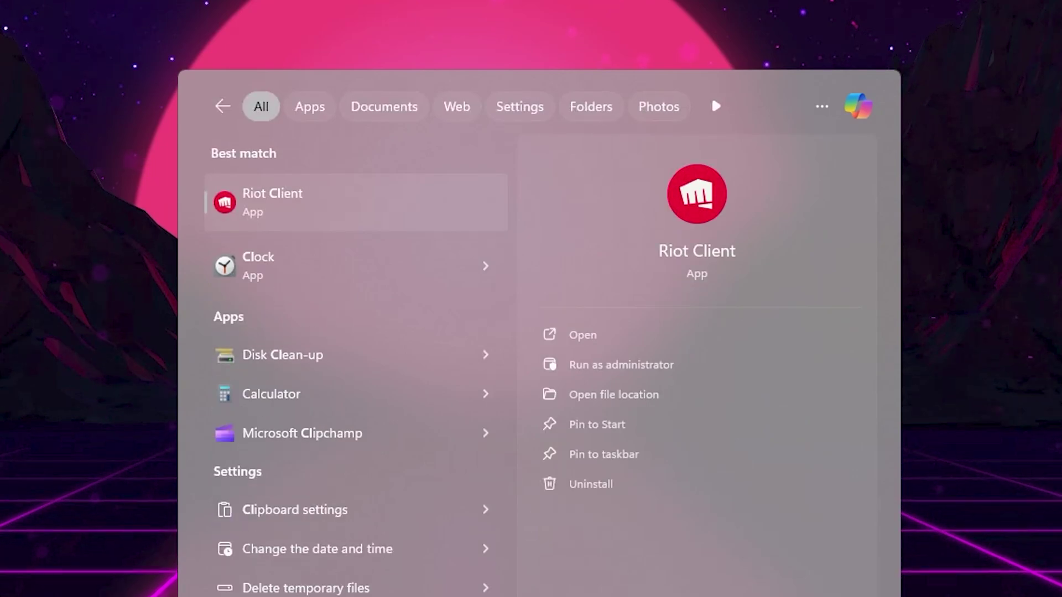
text(ea)
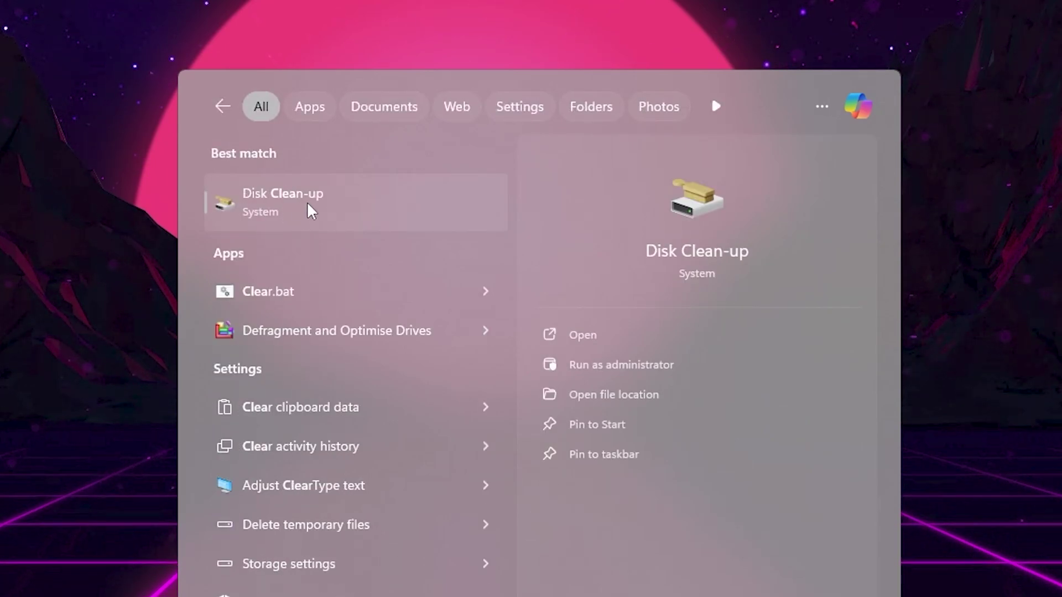
click(310, 210)
click(387, 284)
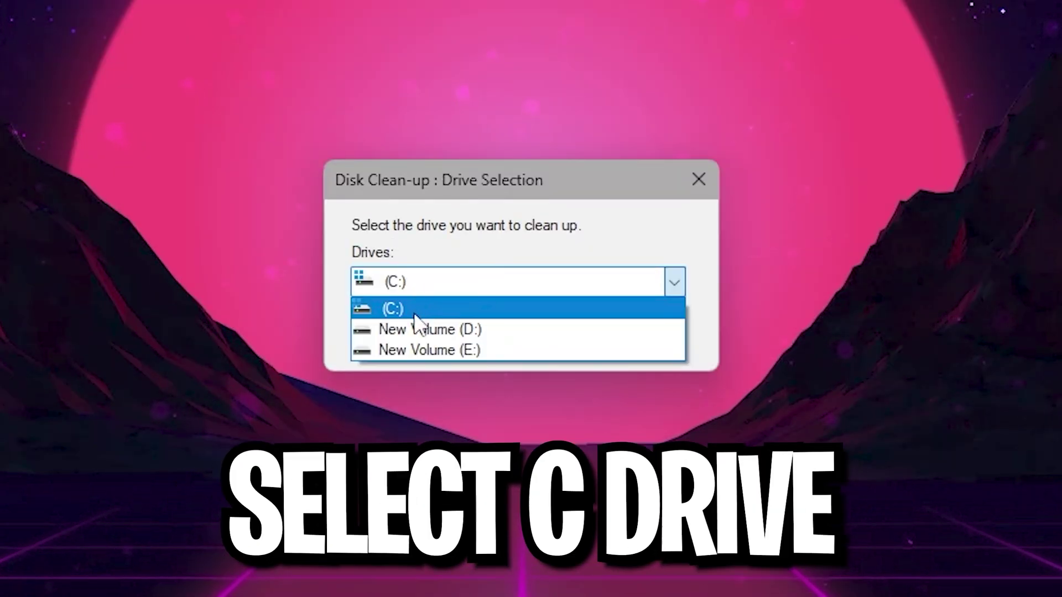
click(414, 310)
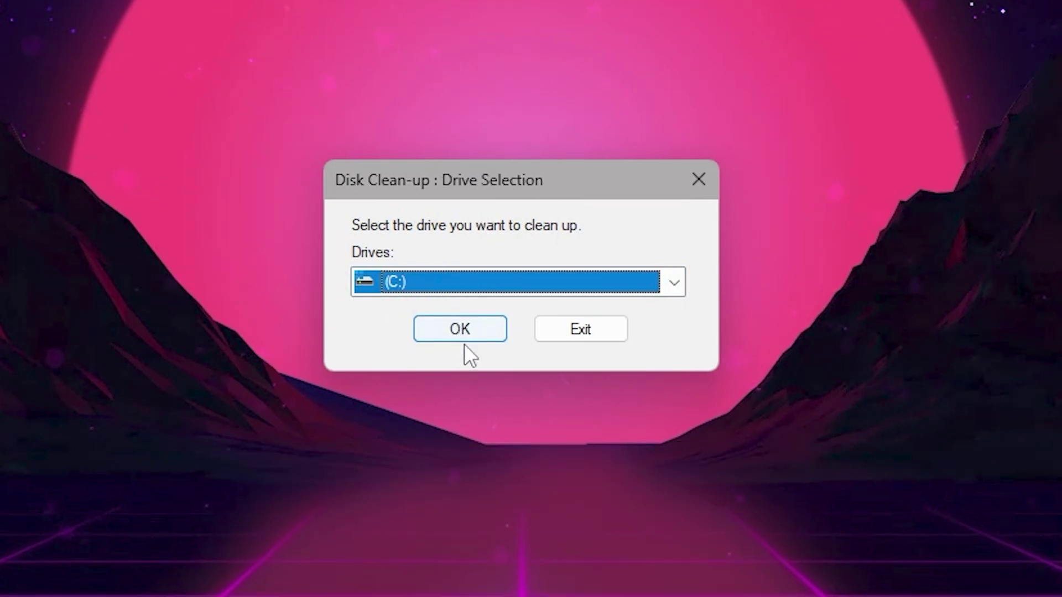
click(466, 330)
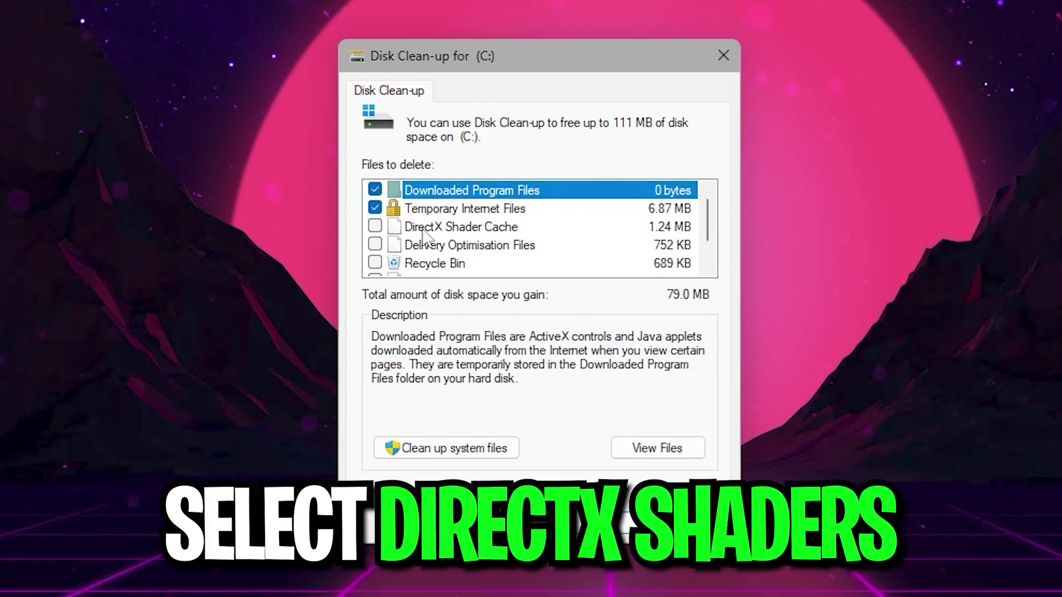
Tick DirectX Shader Cache, Delivery Optimisation Files and Recycle Bin, then start the cleanup
click(375, 226)
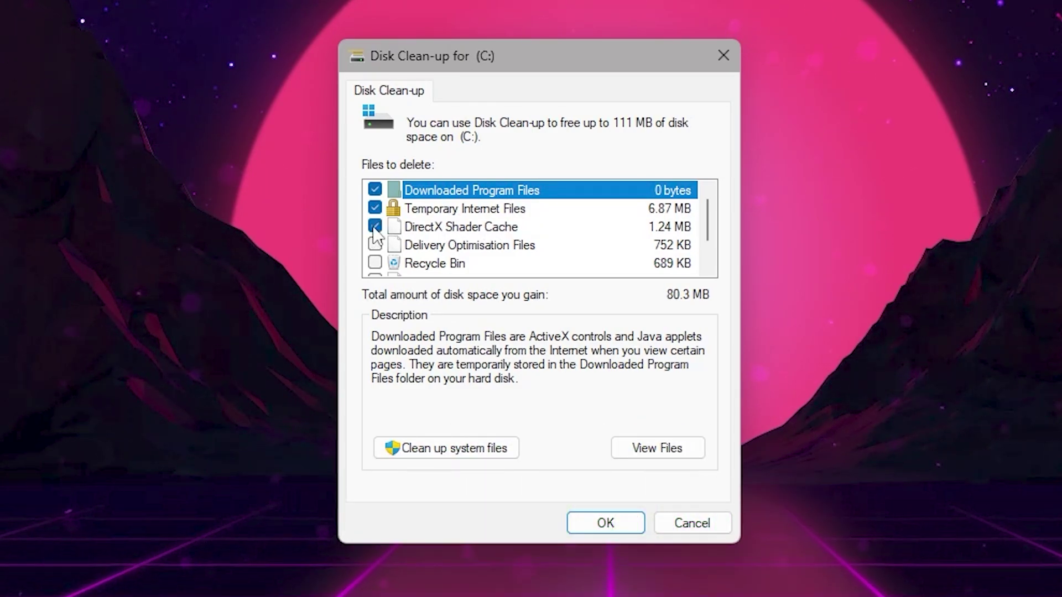
click(375, 245)
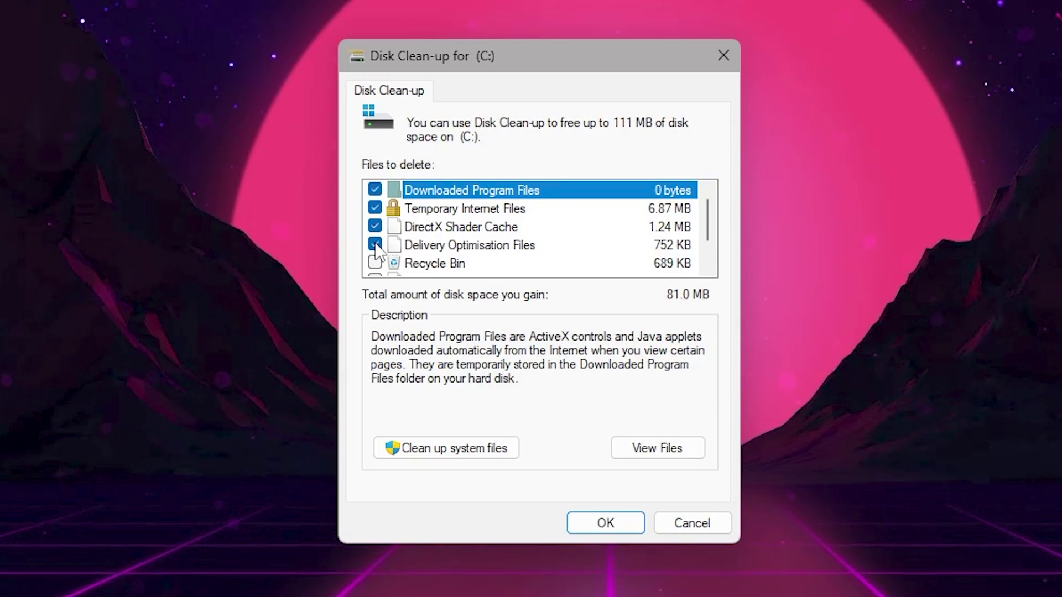
click(383, 265)
click(377, 263)
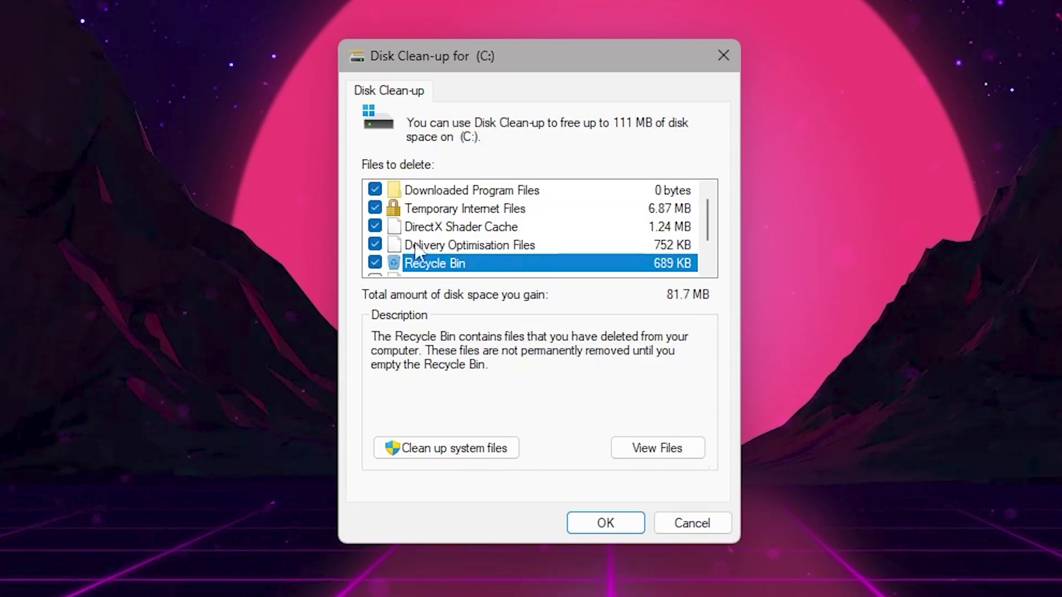
scroll(437, 224, down, 1)
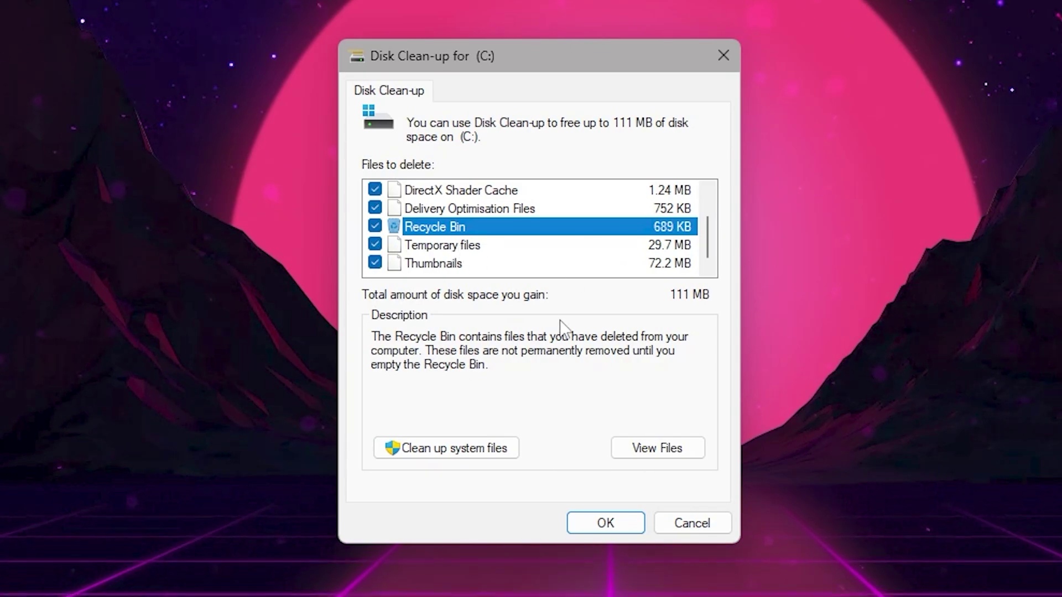
click(613, 523)
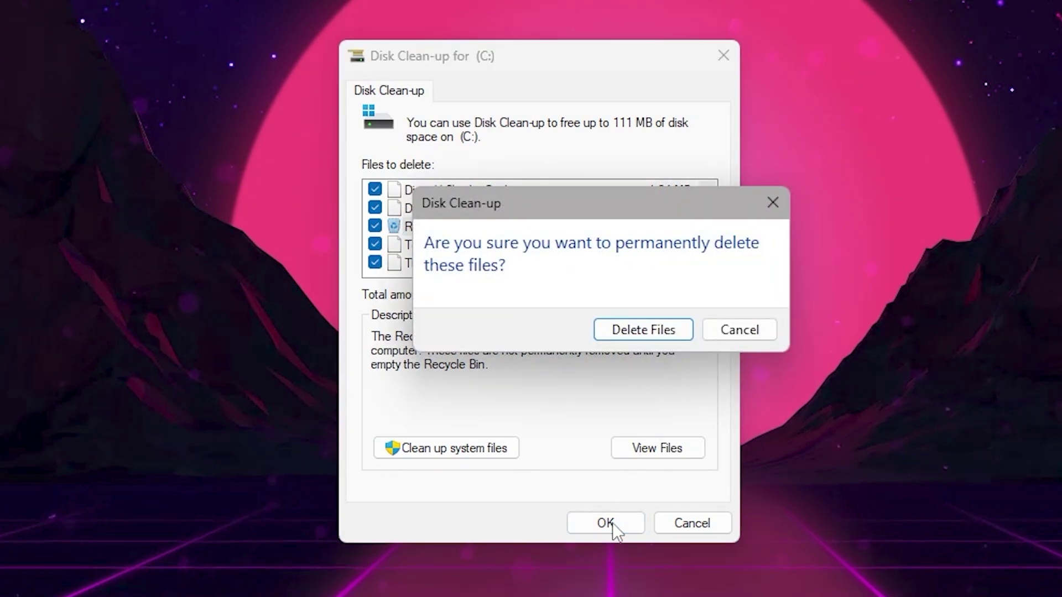
Confirm permanently deleting the selected cleanup files
click(645, 330)
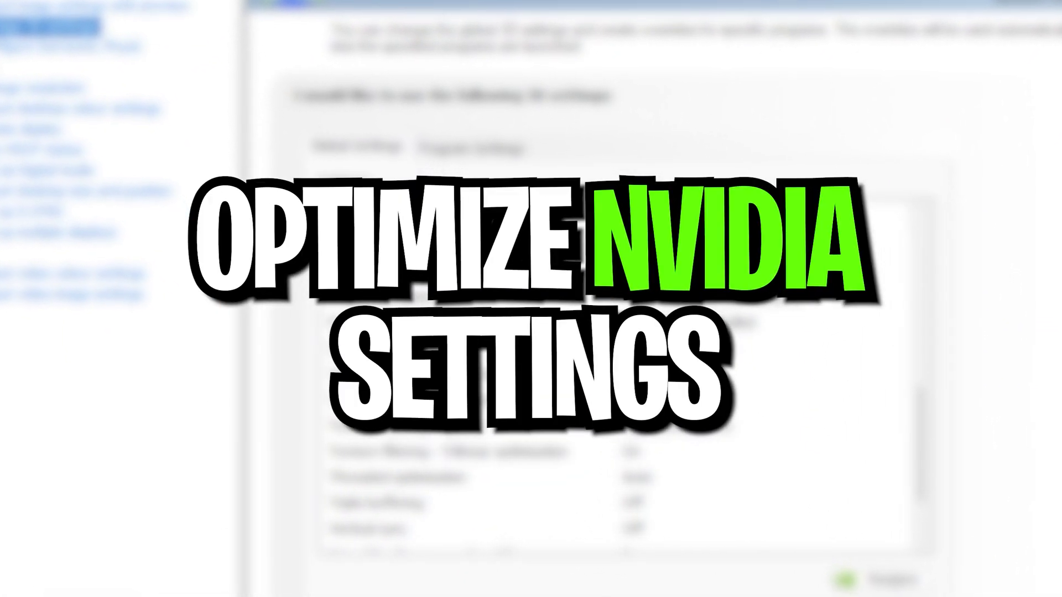
click(692, 341)
click(692, 341)
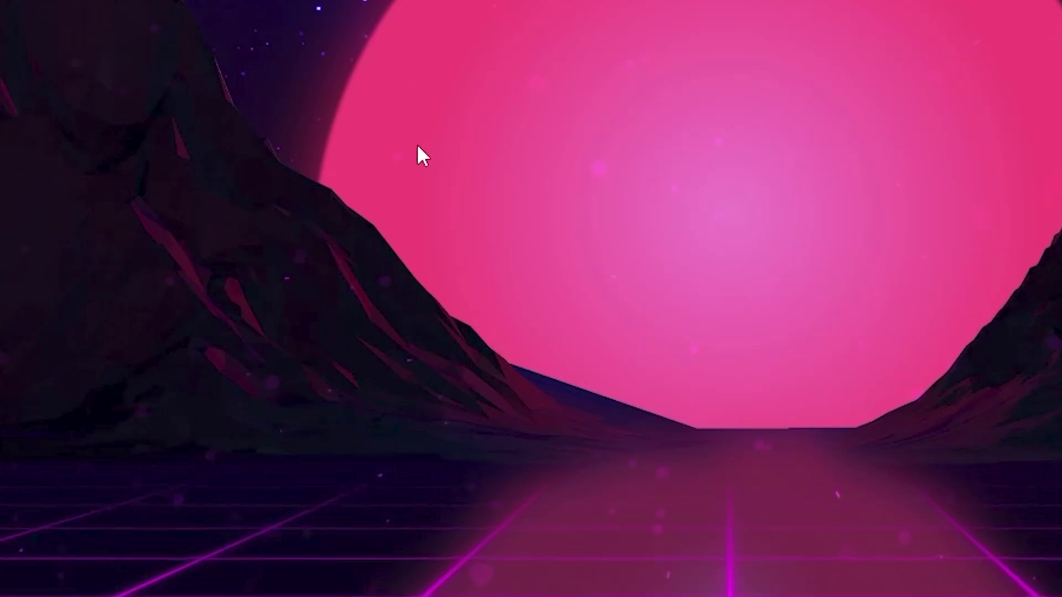
Open NVIDIA Control Panel from the desktop menu and go to Manage 3D settings
right_click(418, 145)
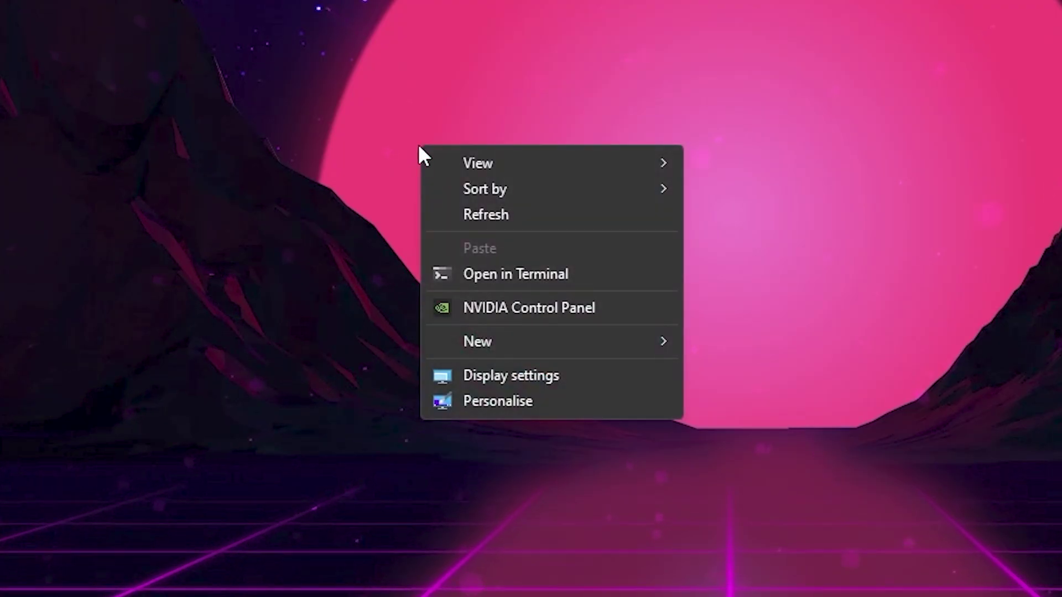
click(496, 308)
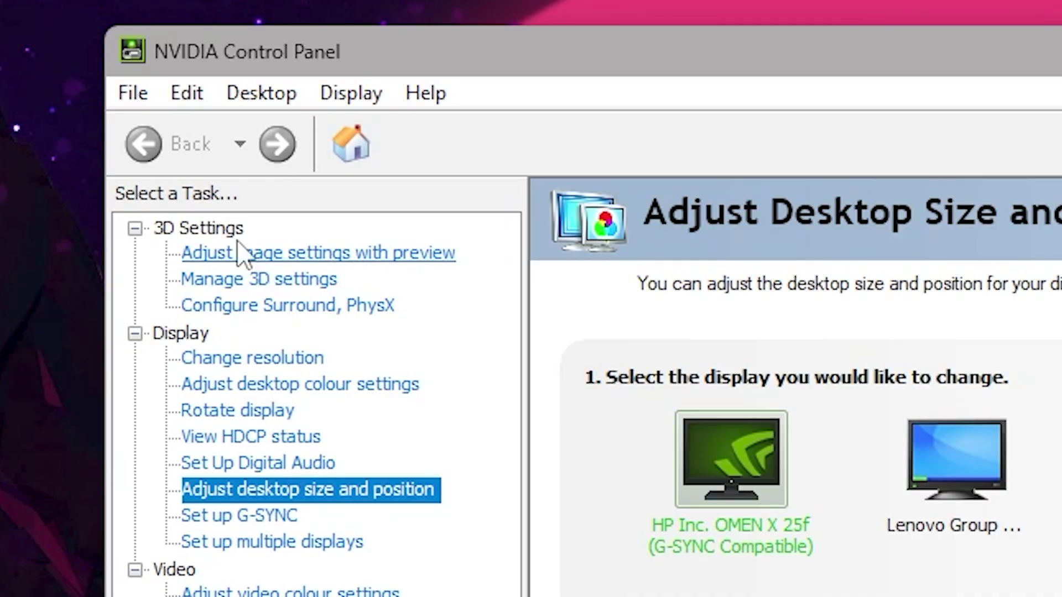
click(257, 257)
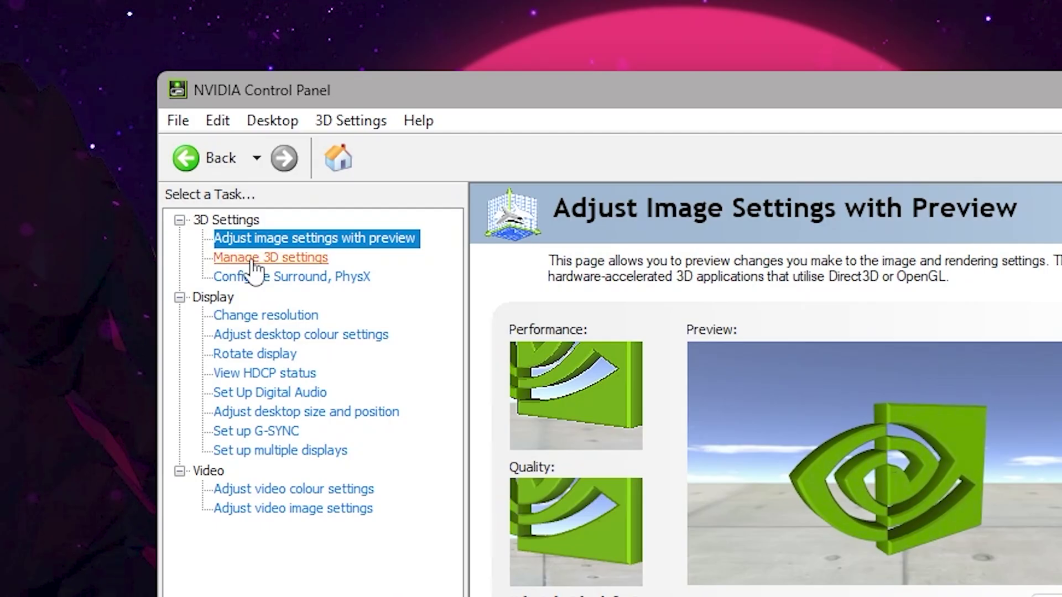
click(253, 262)
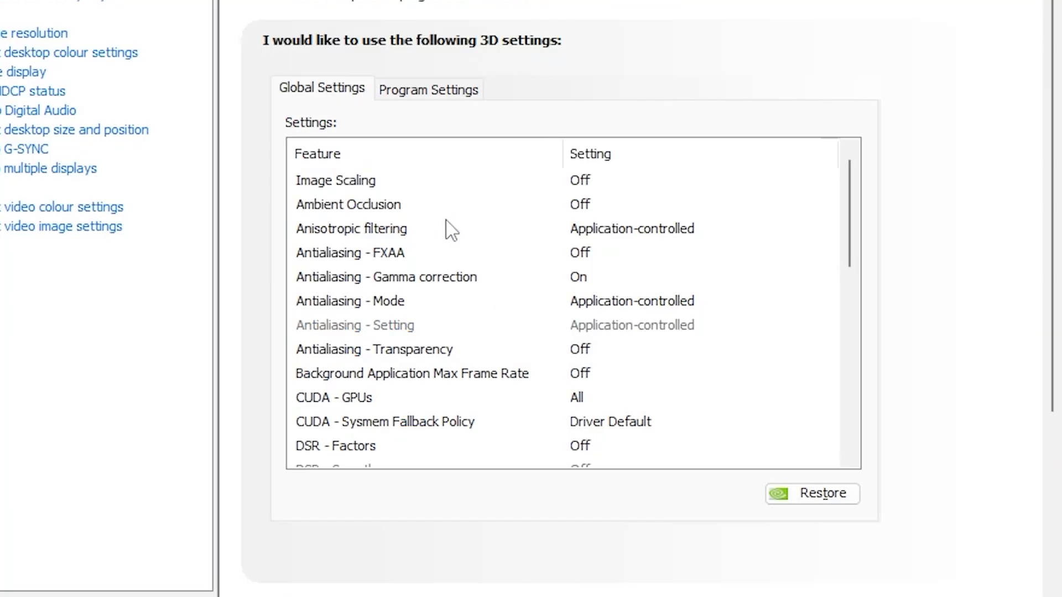
Set the global Shader Cache Size to 100 GB
scroll(730, 519, down, 7)
scroll(480, 243, up, 1)
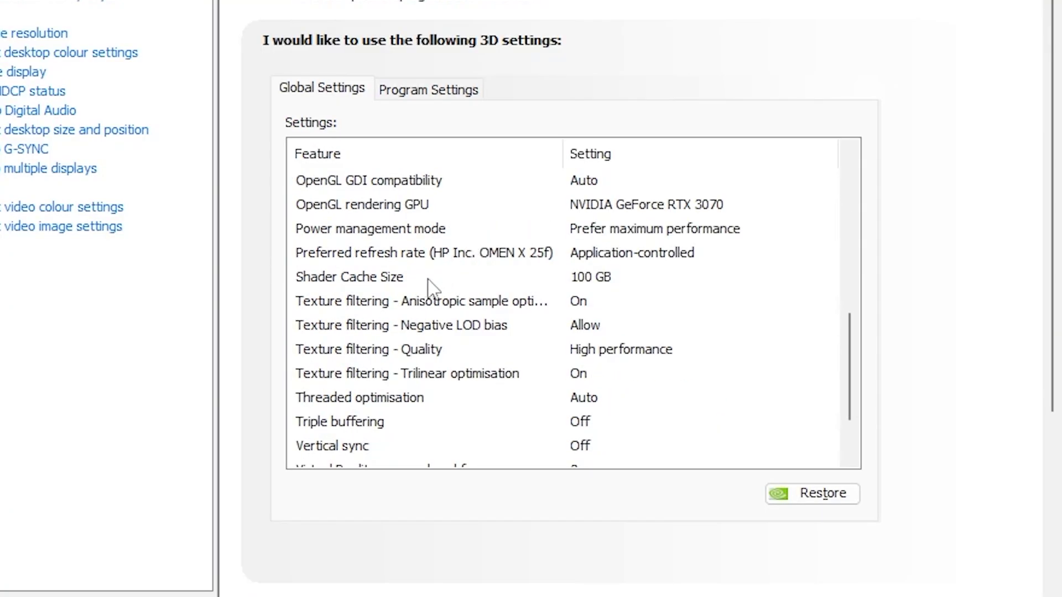
click(589, 287)
click(589, 287)
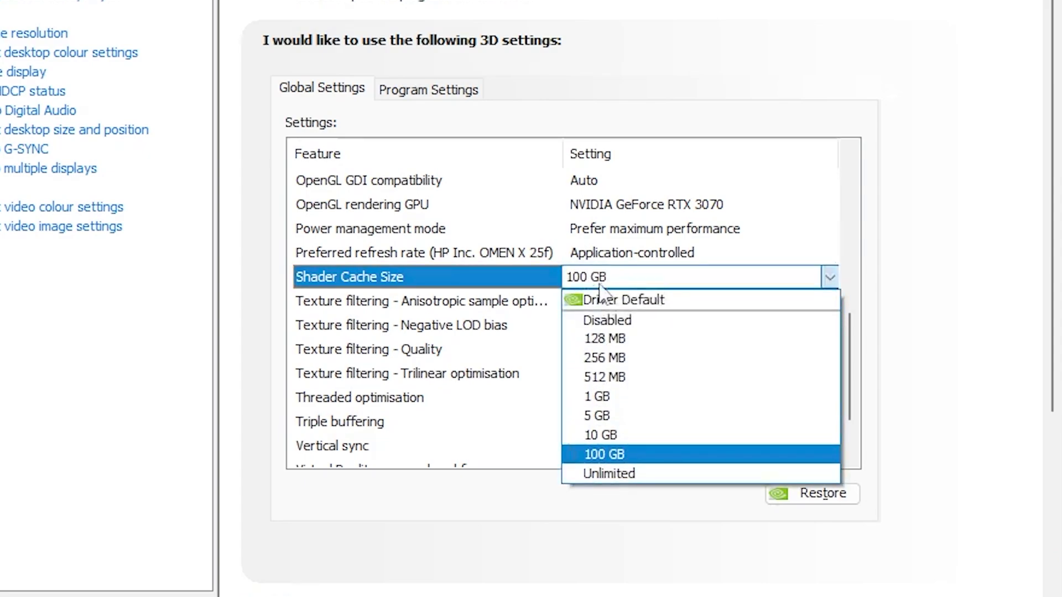
click(603, 456)
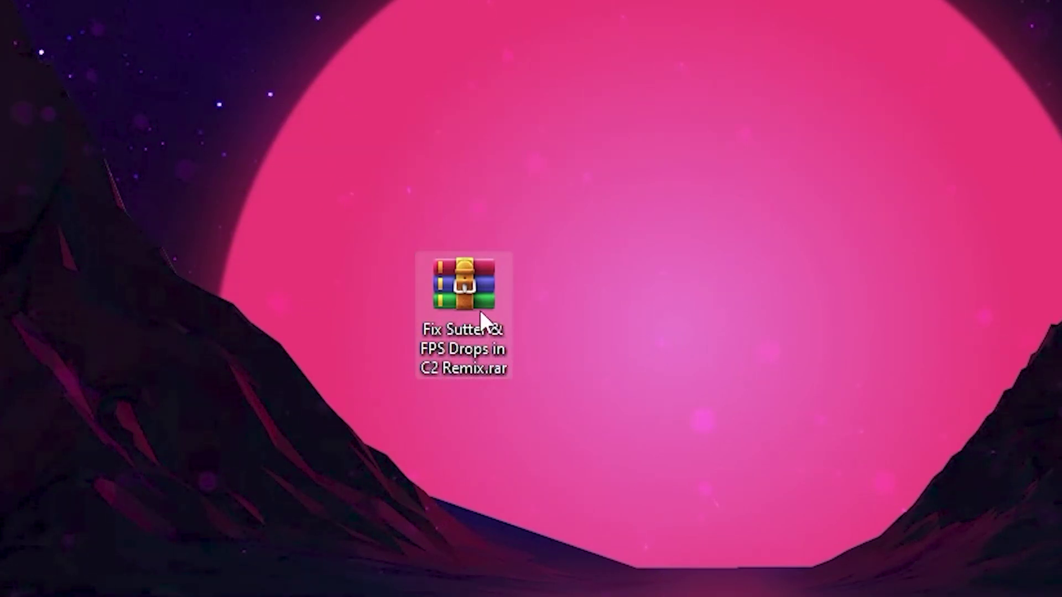
Extract PC Registry Optimization, the GearUpBooster note and parkcontrolsetup64.exe from the C2 Remix archive to the desktop
double_click(457, 280)
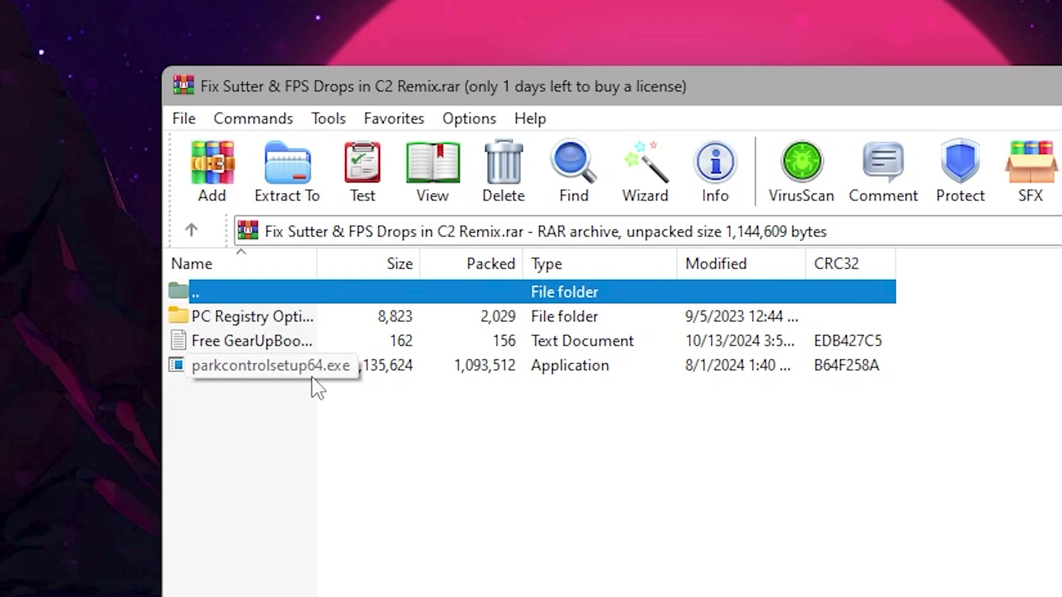
drag(345, 418, 225, 320)
drag(134, 305, 67, 316)
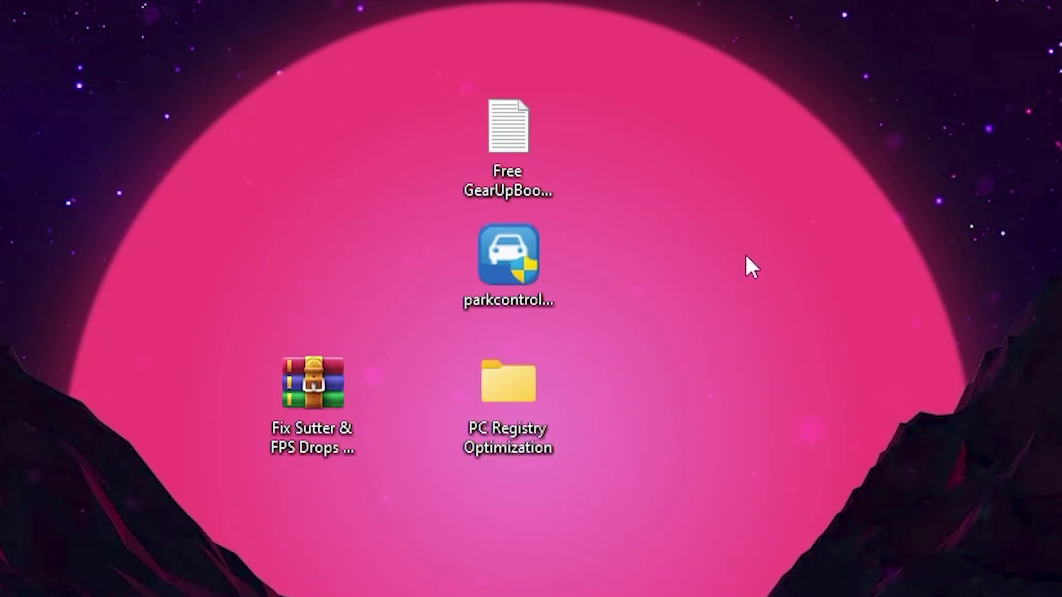
drag(568, 32, 526, 459)
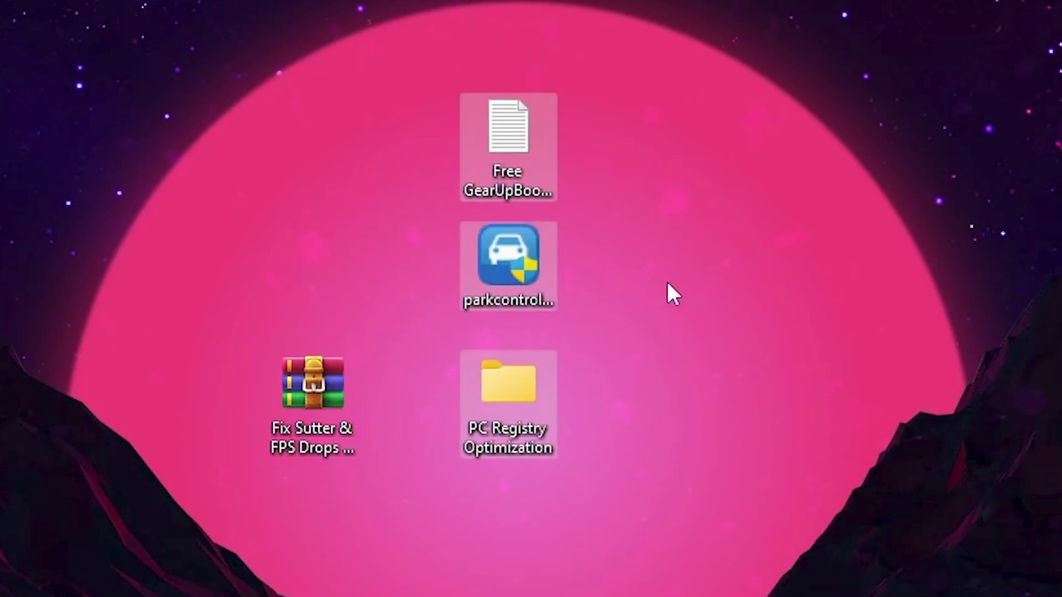
Open the PC Registry Optimization folder and merge CPU Priority.reg into the registry
click(719, 337)
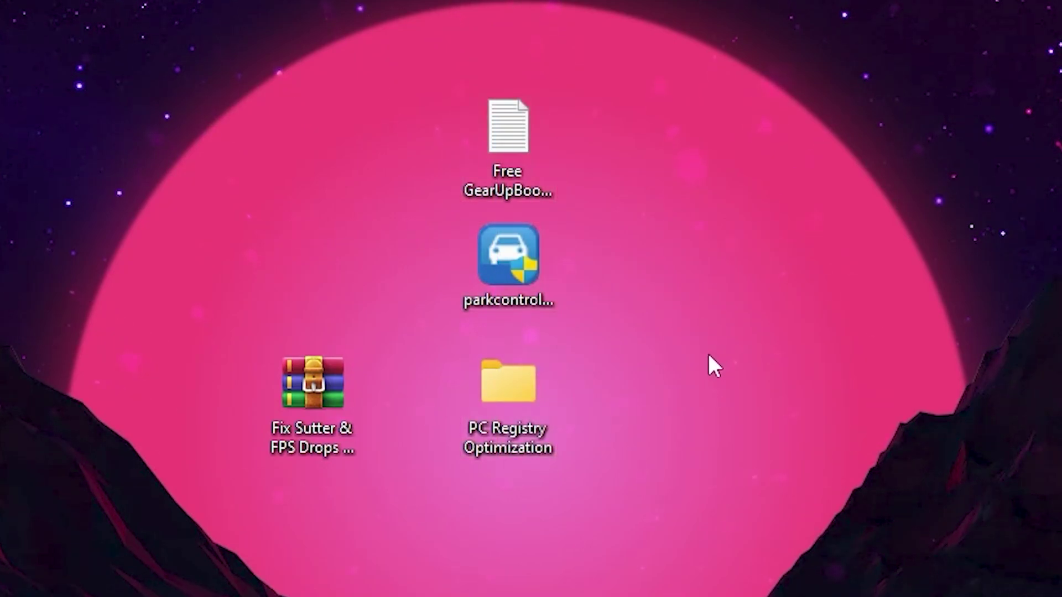
double_click(512, 383)
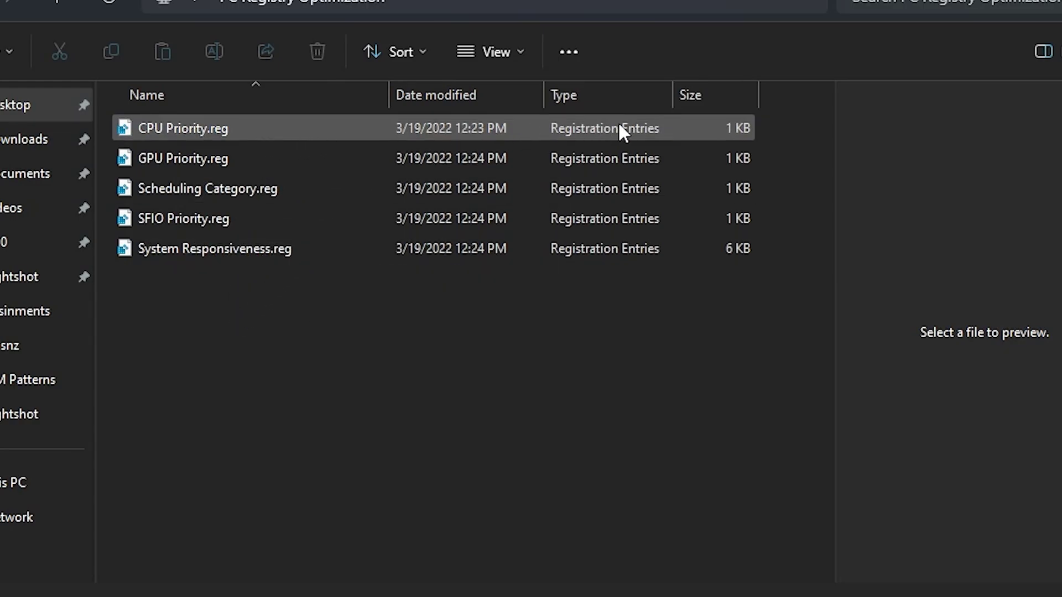
double_click(171, 127)
click(409, 491)
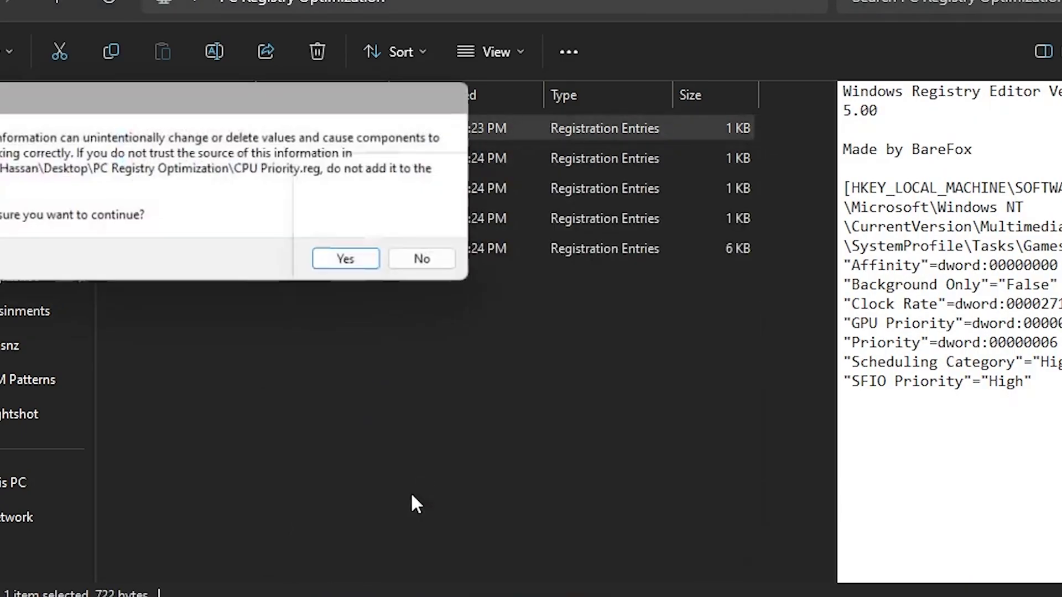
click(348, 260)
click(436, 229)
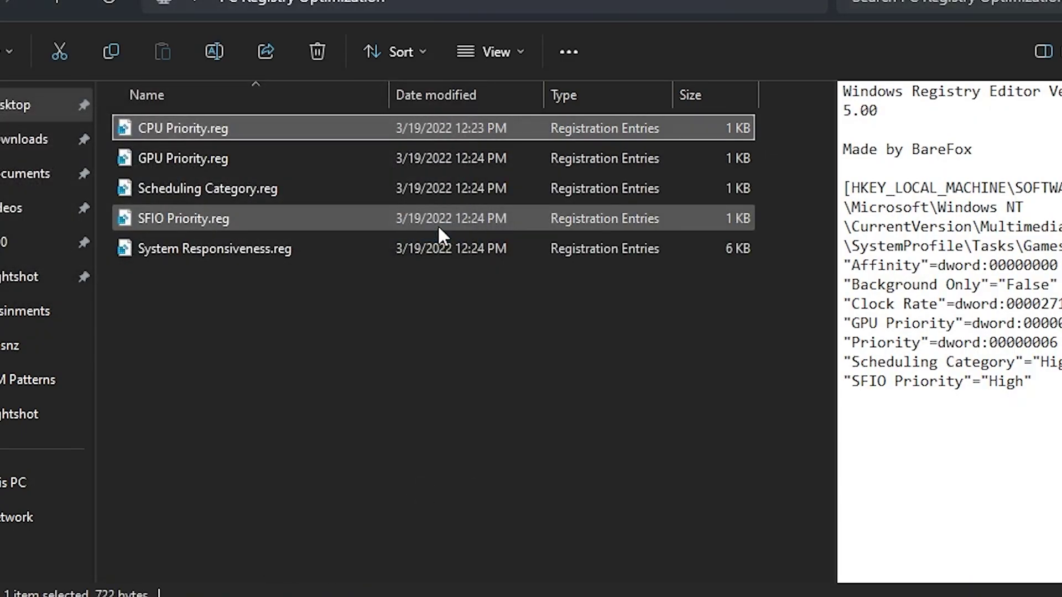
Merge GPU Priority.reg into the registry, then minimize the folder window
double_click(177, 158)
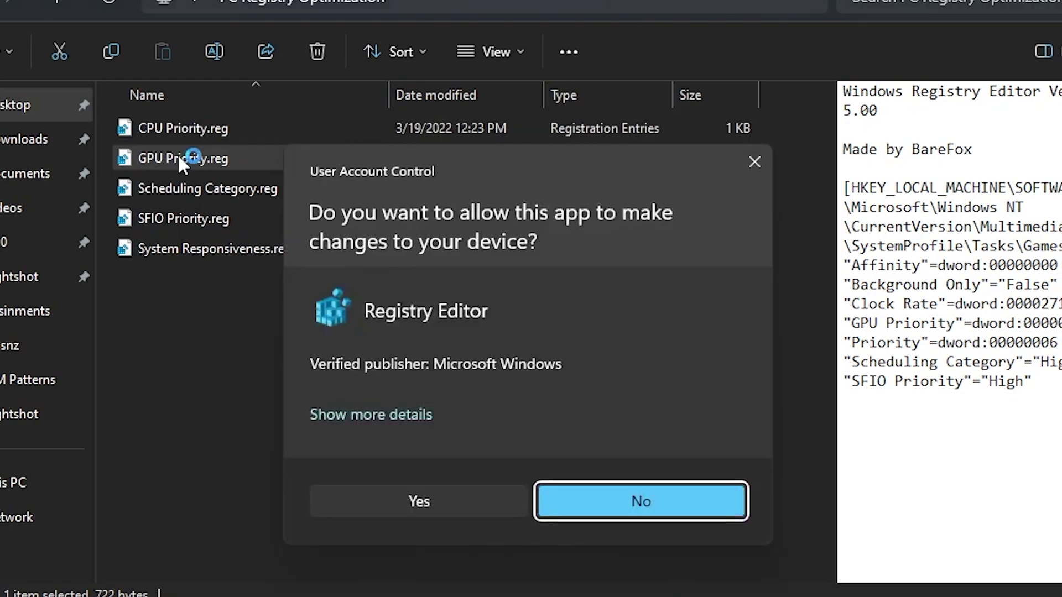
click(393, 506)
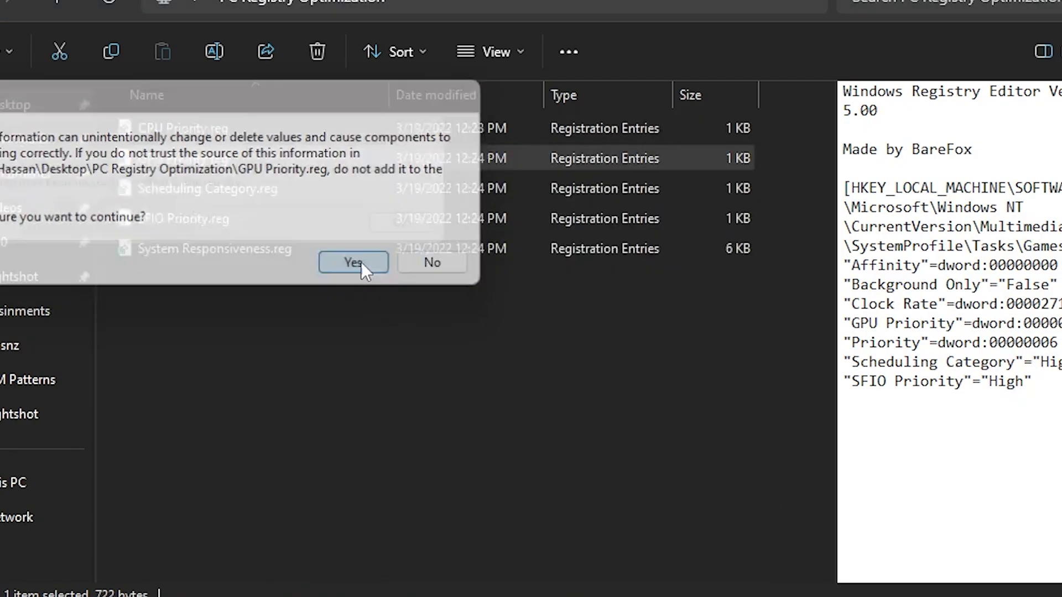
click(361, 262)
click(444, 226)
drag(783, 185, 602, 243)
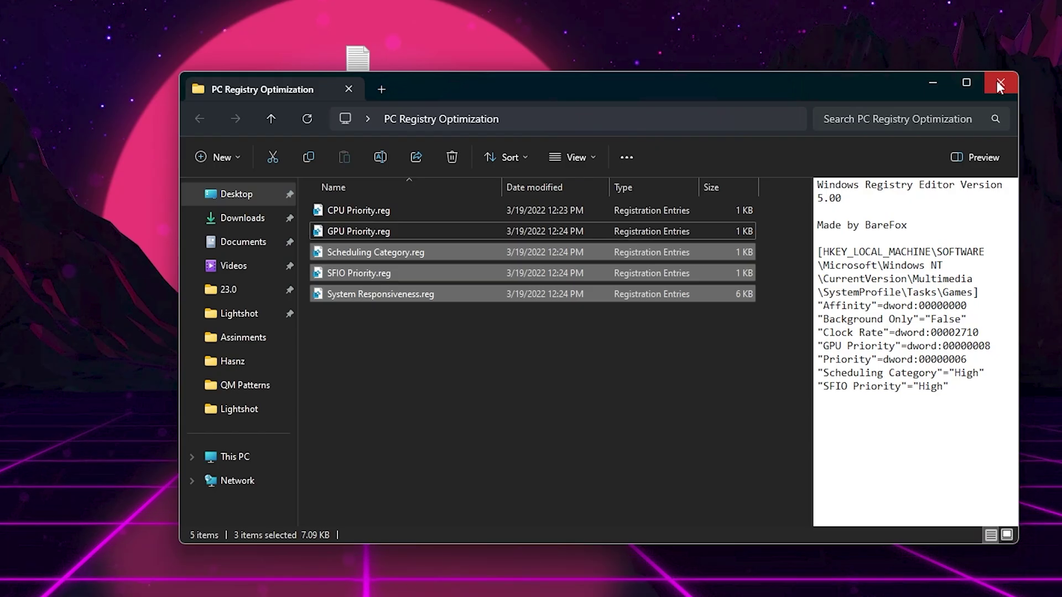
click(997, 80)
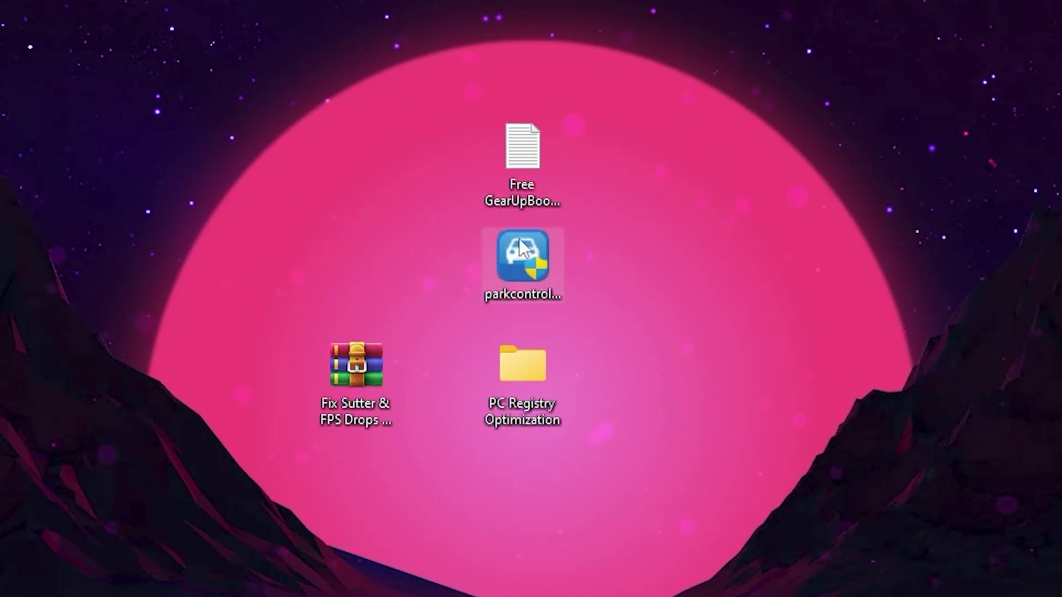
Switch ParkControl's power profile to Bitsum Highest Performance, apply it, and close ParkControl
double_click(520, 275)
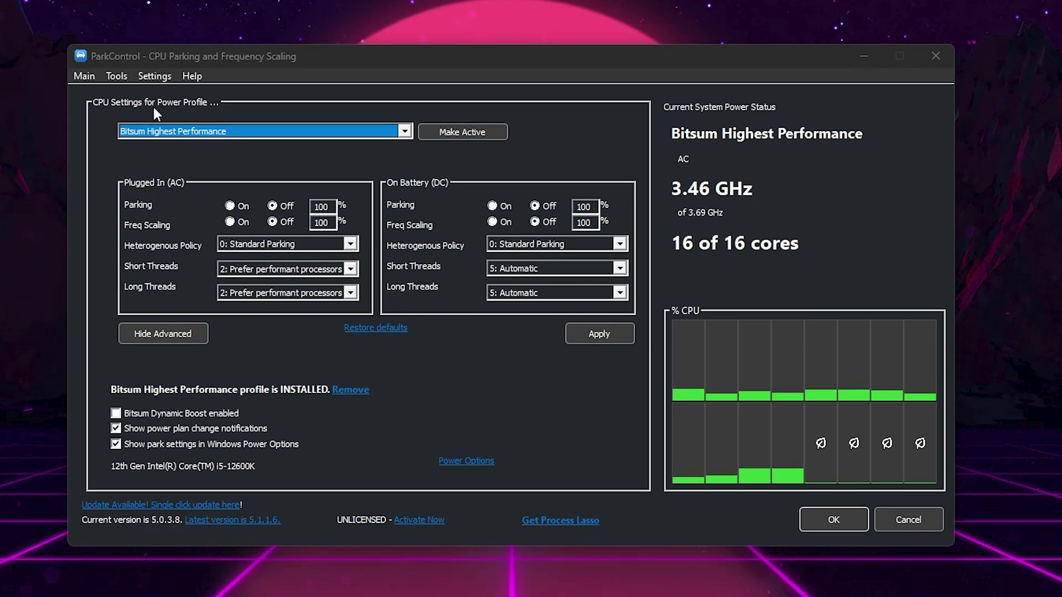
click(404, 131)
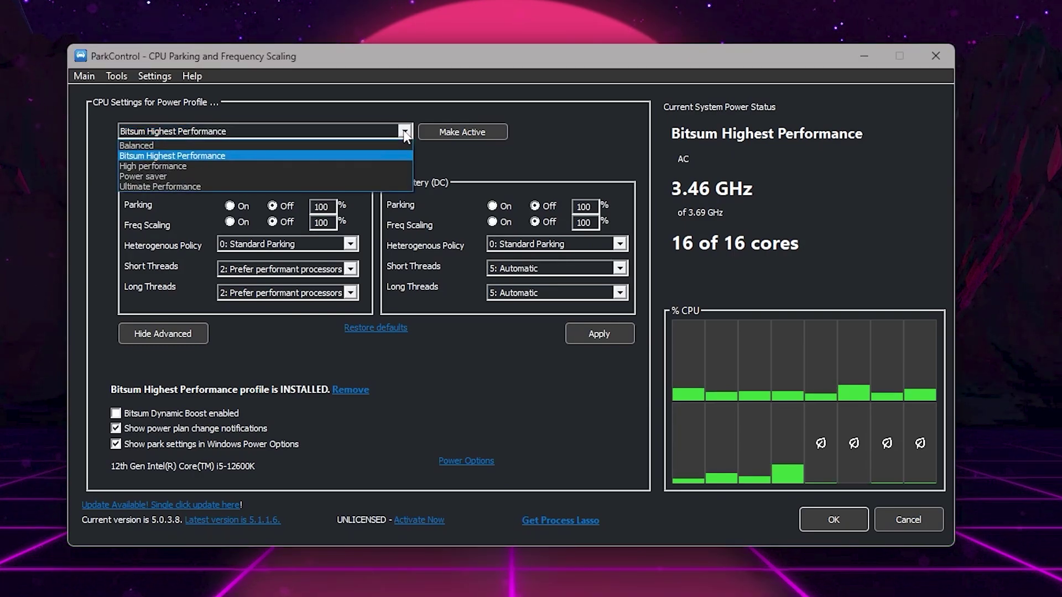
click(177, 155)
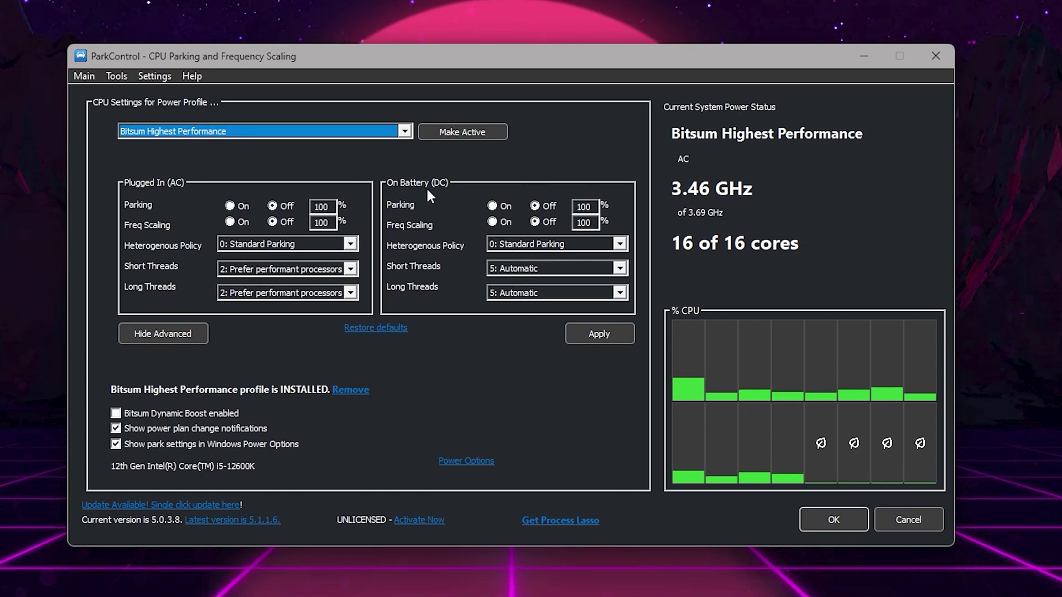
click(601, 333)
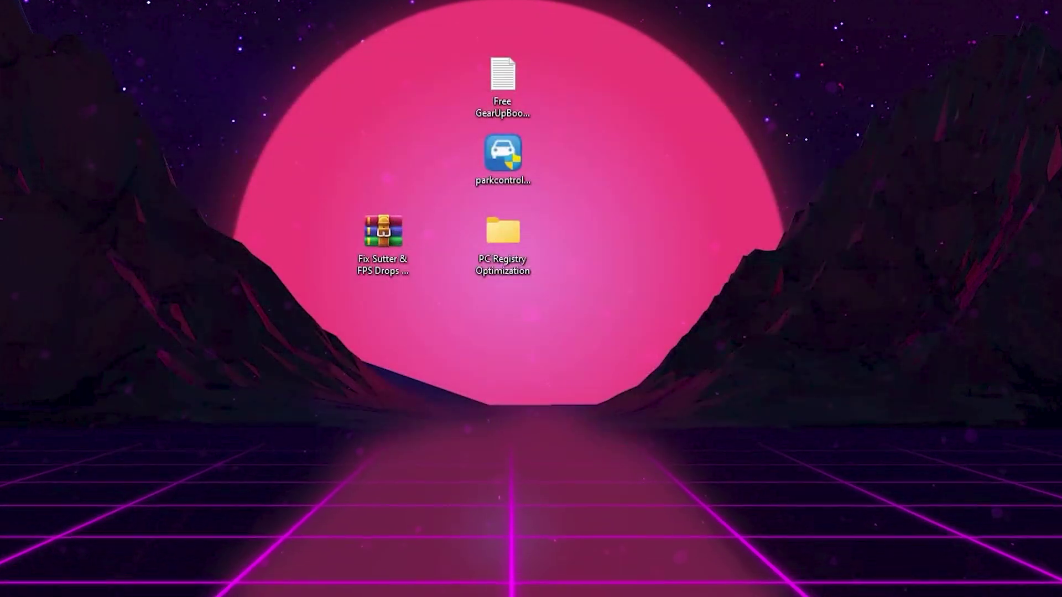
click(916, 585)
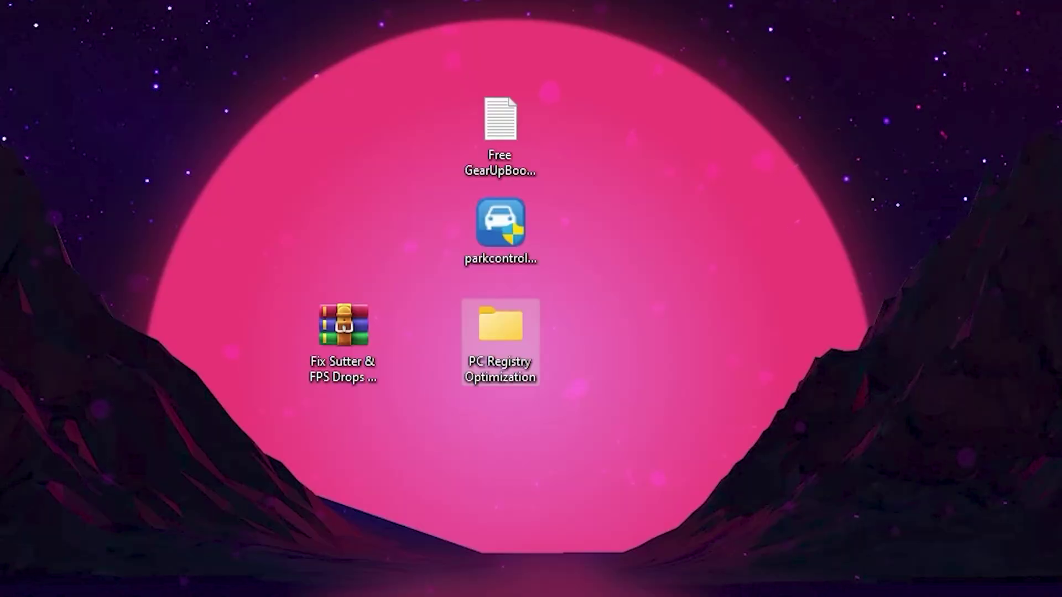
Open the Free GearUpBooster note and select its gearupbooster.com link
double_click(499, 135)
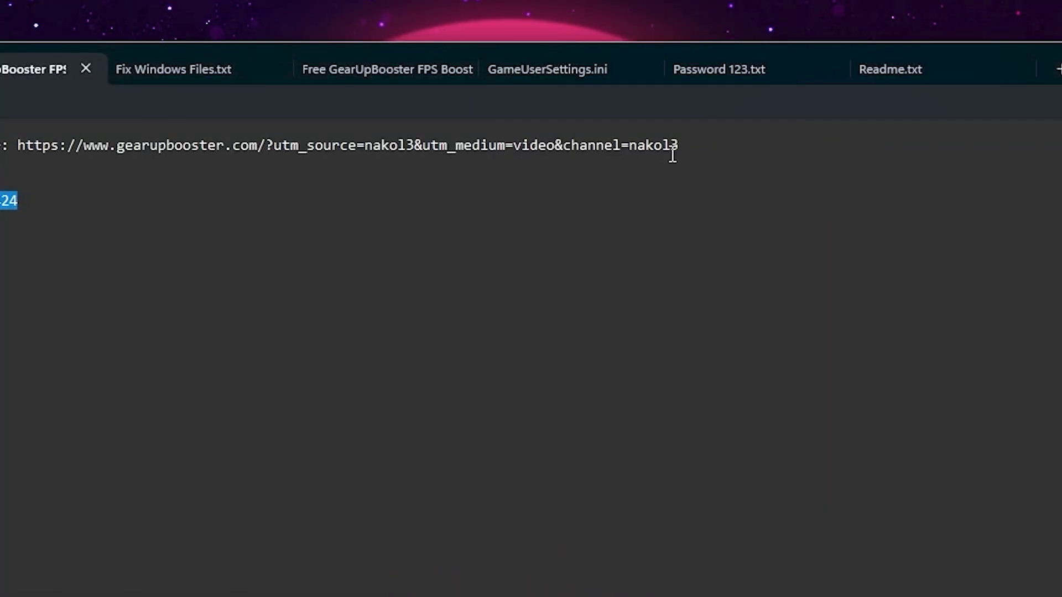
drag(677, 146, 18, 147)
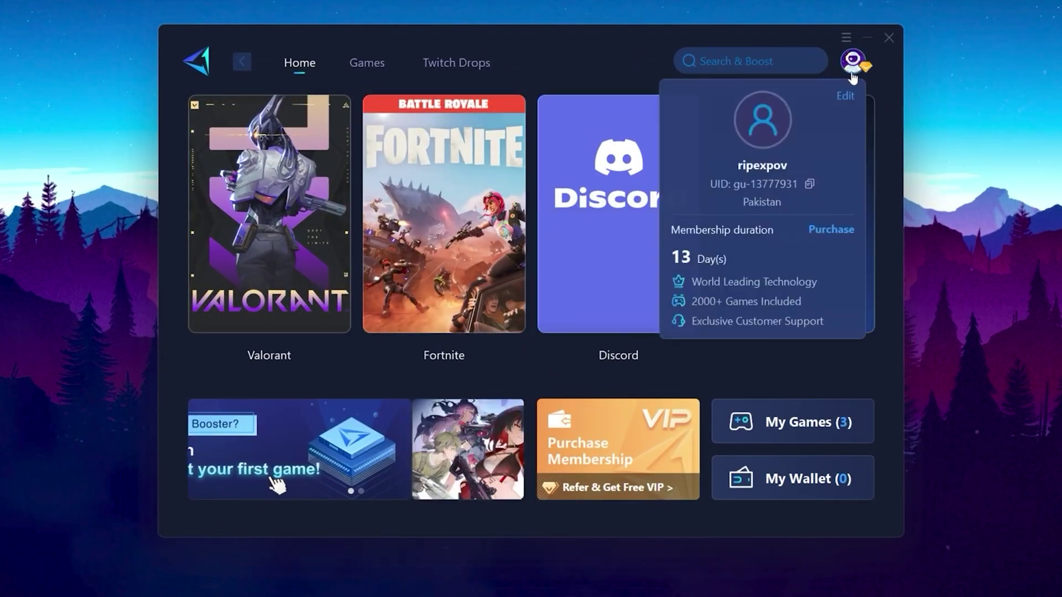
Browse the Games catalogue, return Home, and boost Fortnite on Auto server and node
mouse_move(859, 66)
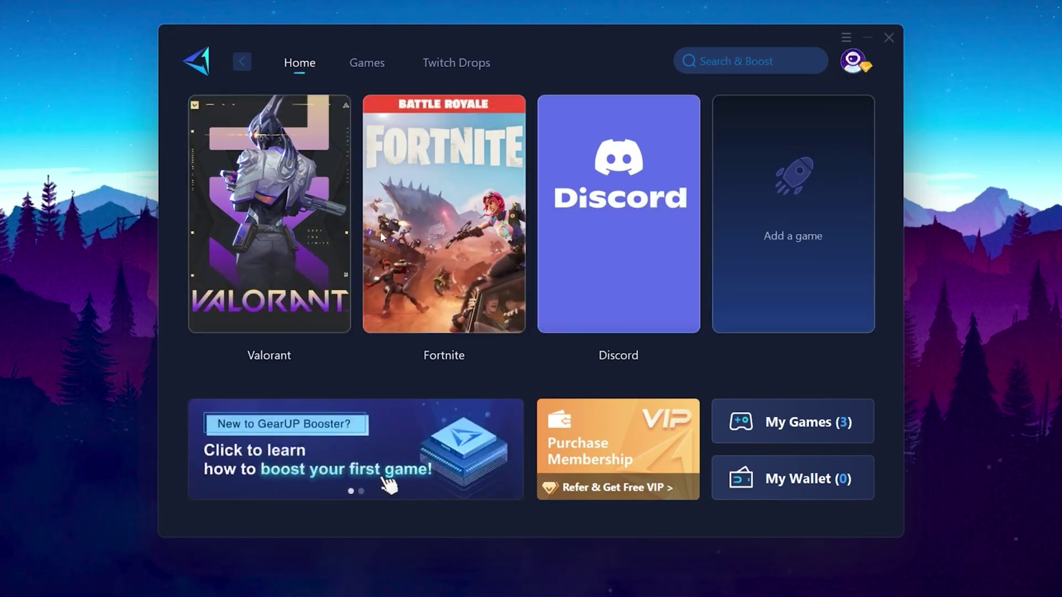
click(361, 64)
mouse_move(353, 266)
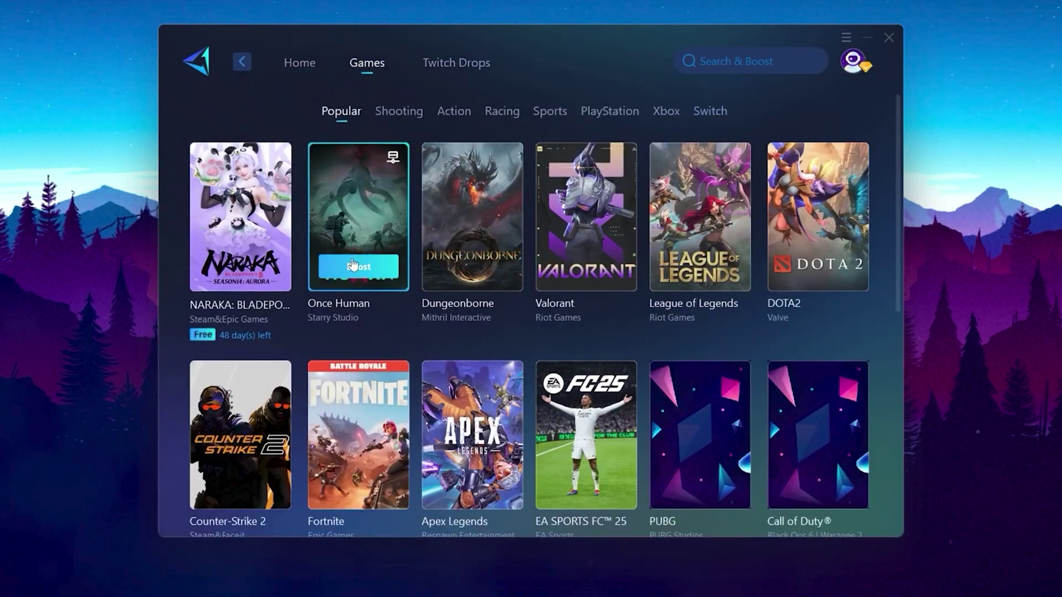
click(301, 65)
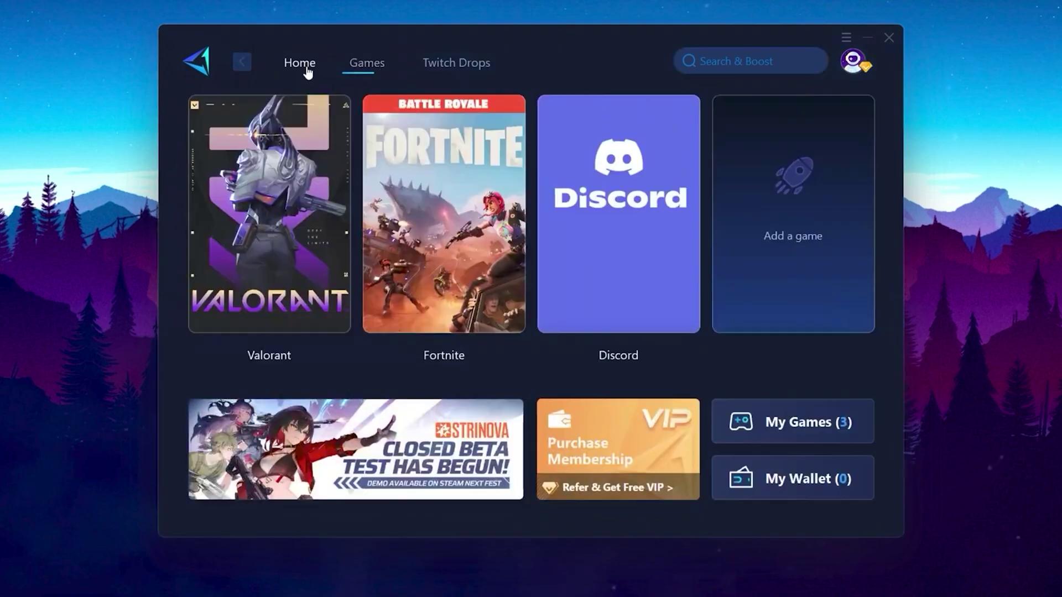
mouse_move(479, 243)
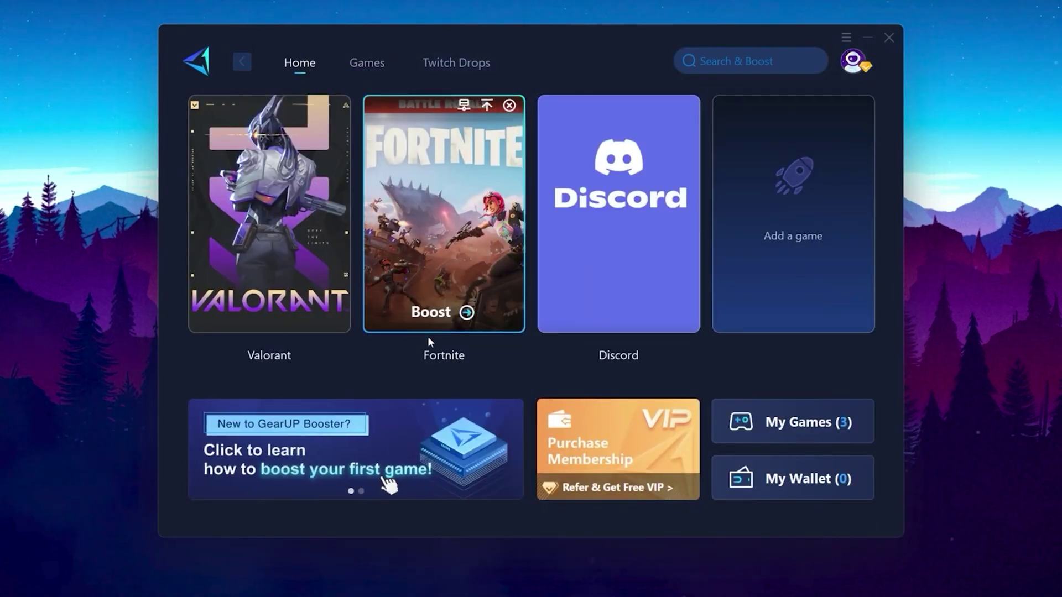
click(430, 305)
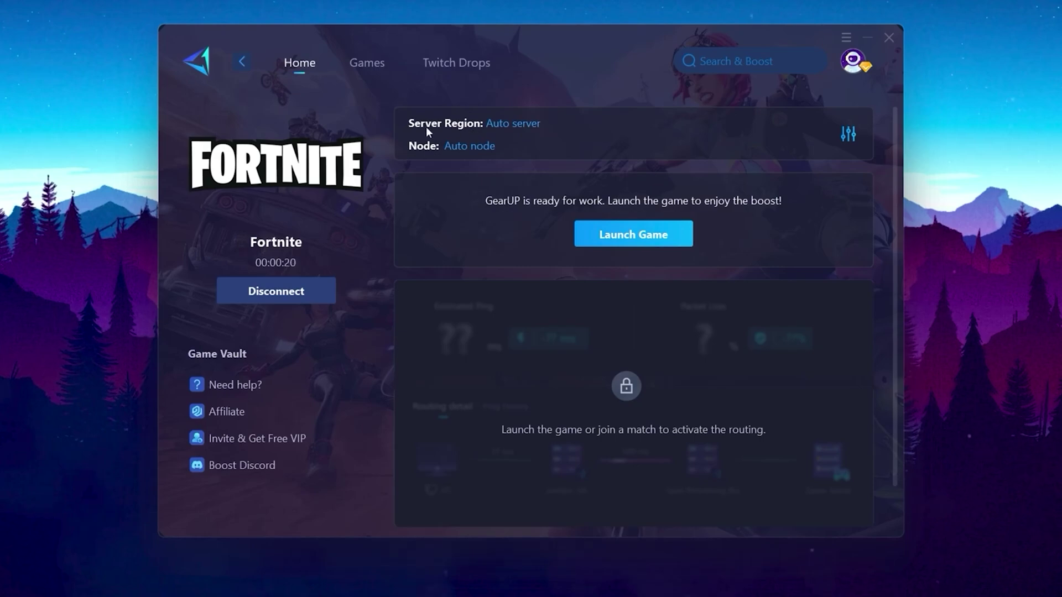
Launch Fortnite and bring GearUP back to confirm 51 ms ping via Dubai with 0% loss
click(621, 241)
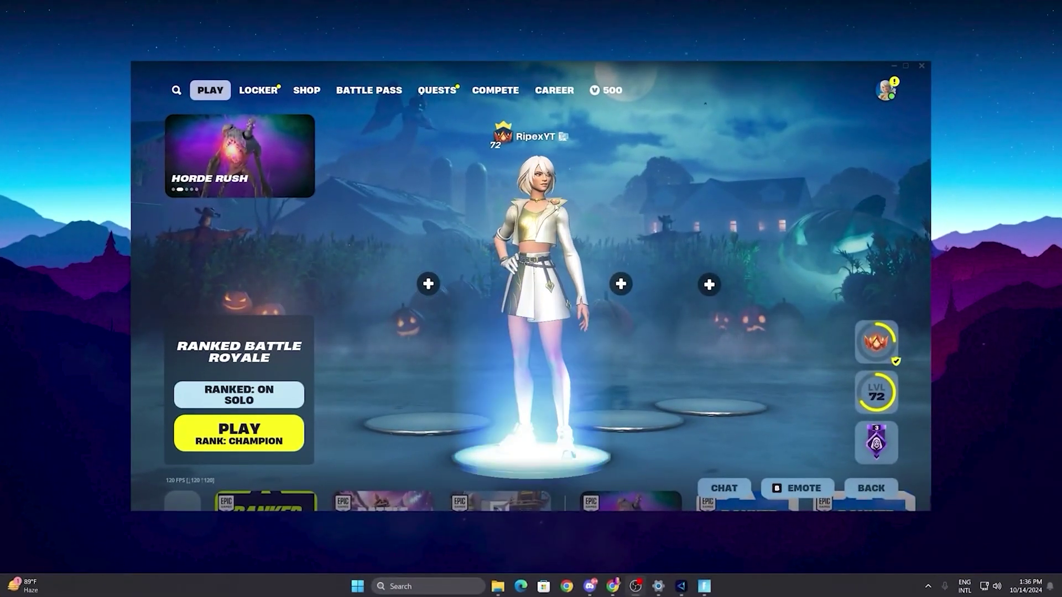
click(681, 587)
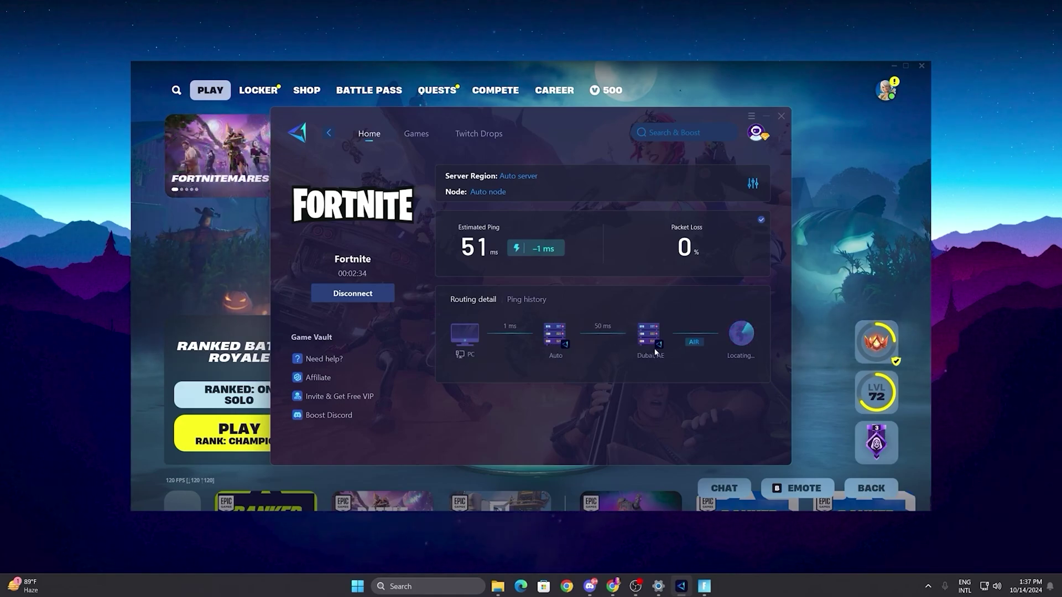
mouse_move(700, 353)
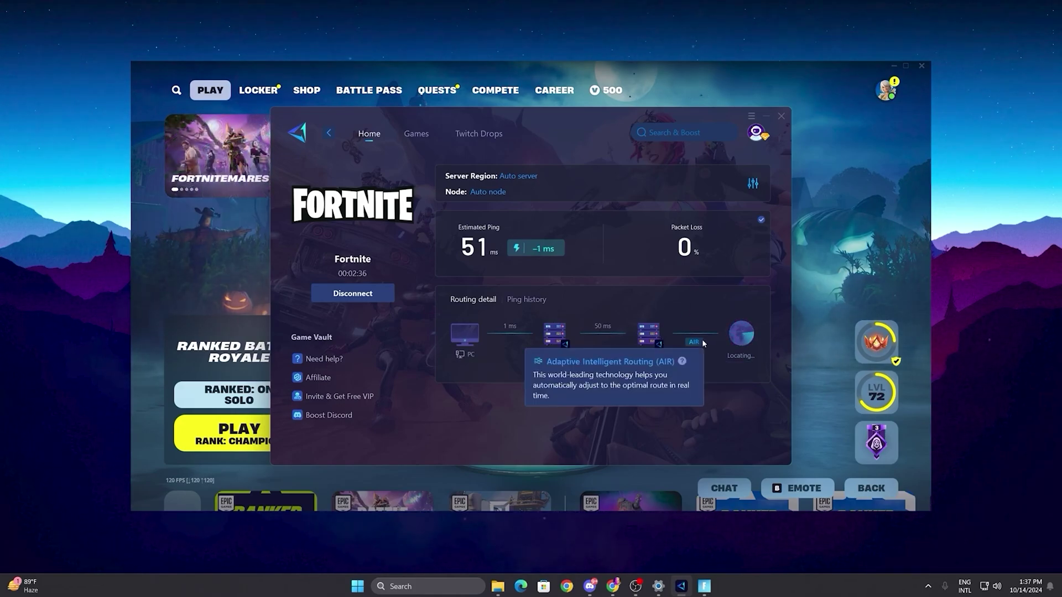